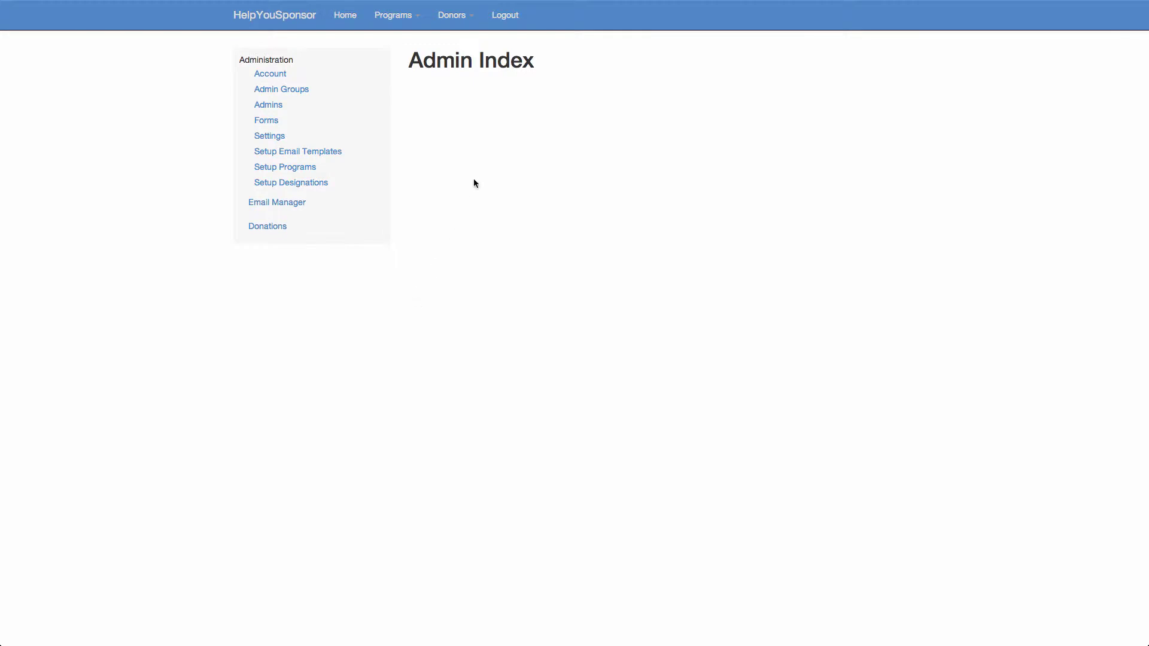
Go to Forms administration and show the fields of the Children Profiles form
left_click(279, 121)
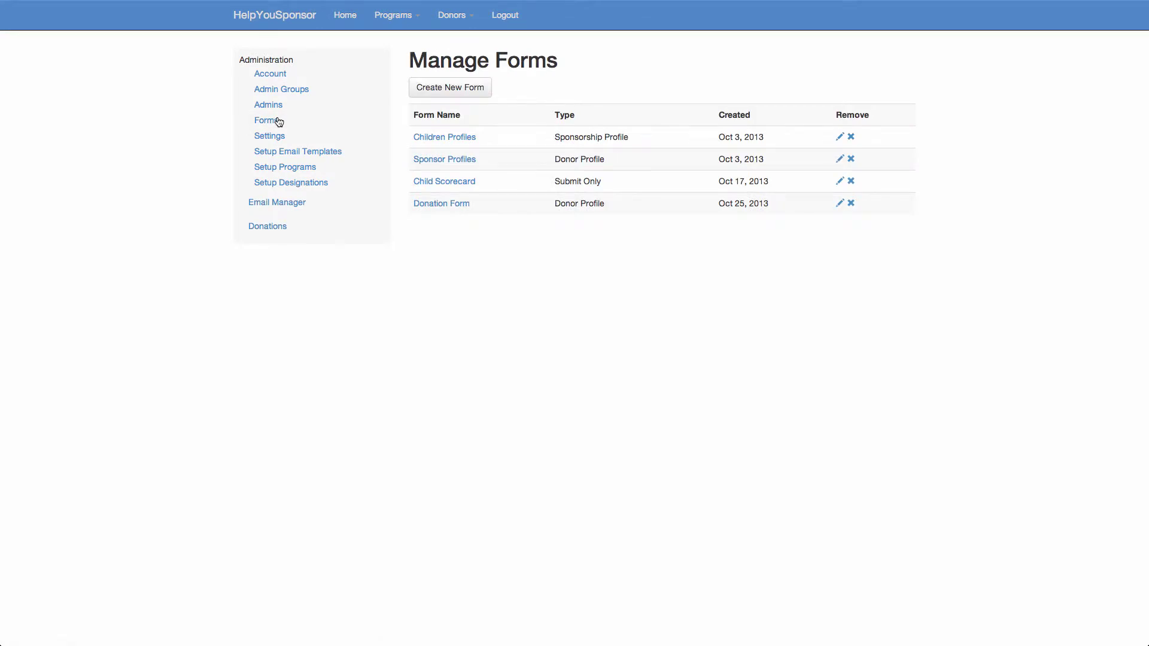
left_click(443, 139)
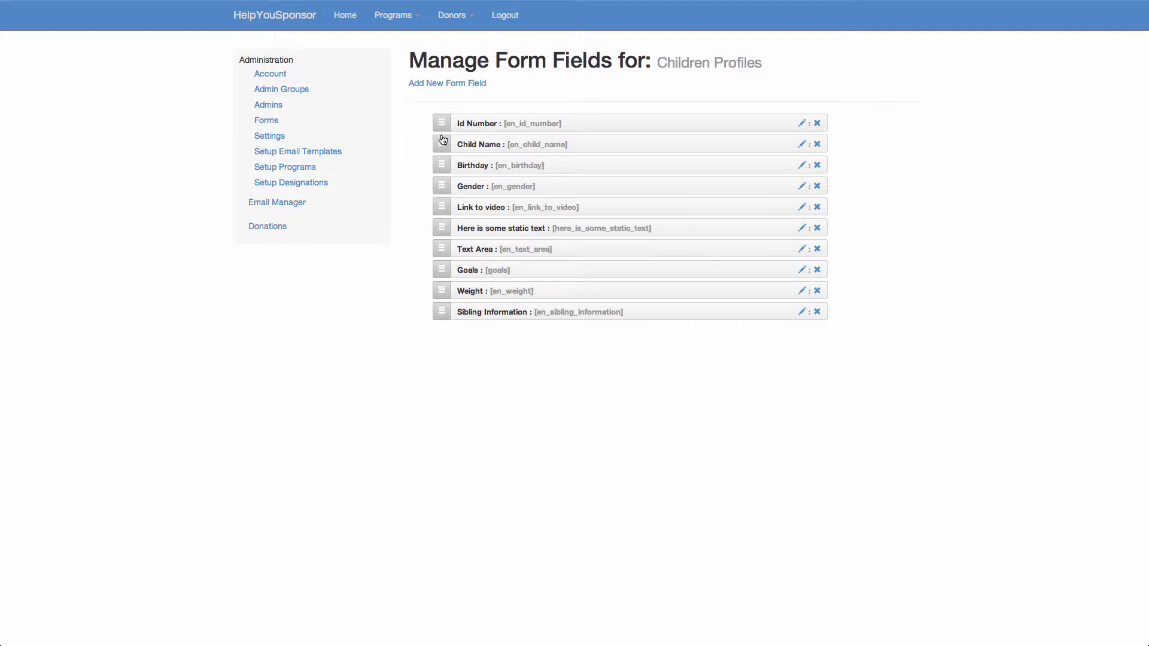
Start a new Children Profiles field and choose the Auto increment ID field type
left_click(467, 83)
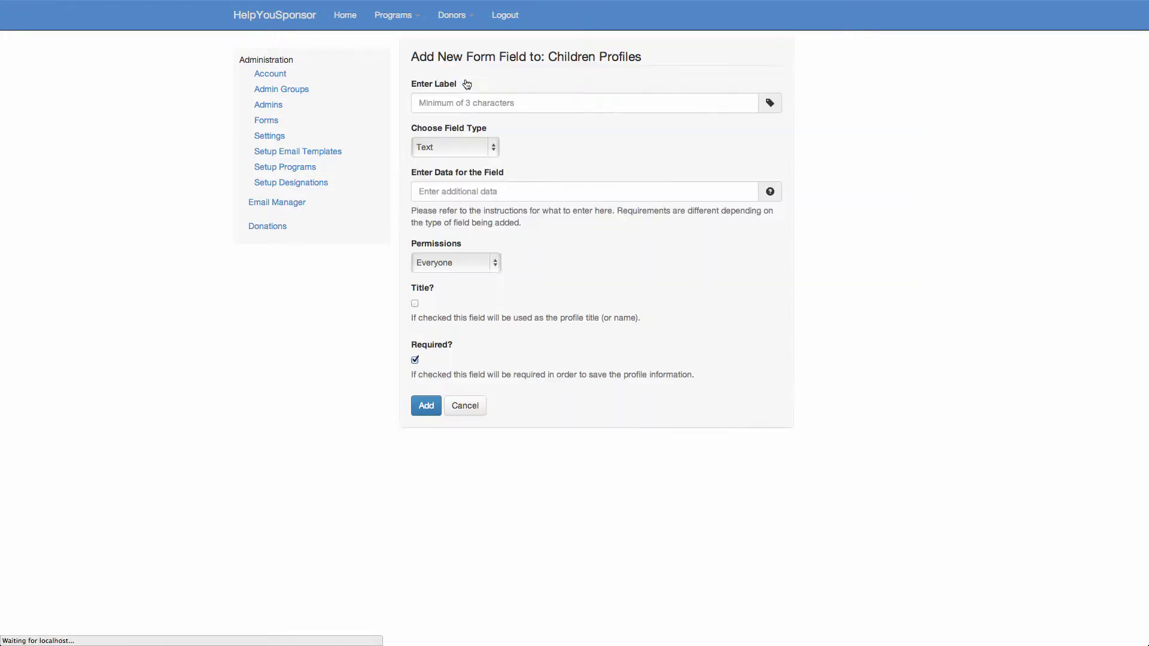
left_click(495, 144)
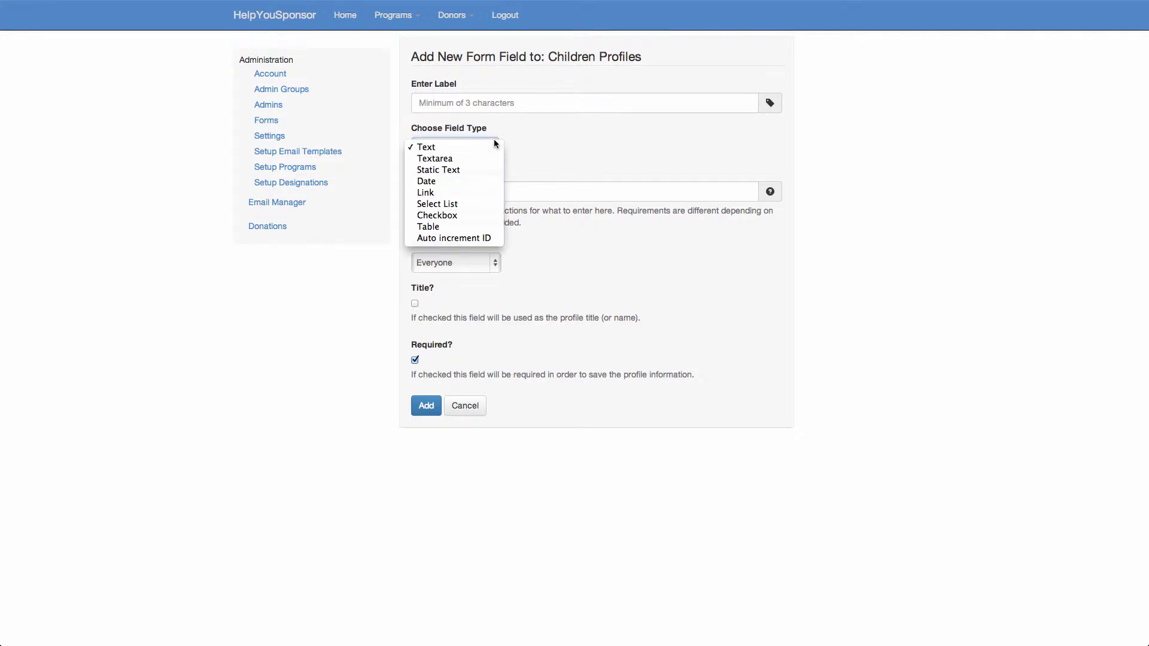
left_click(480, 240)
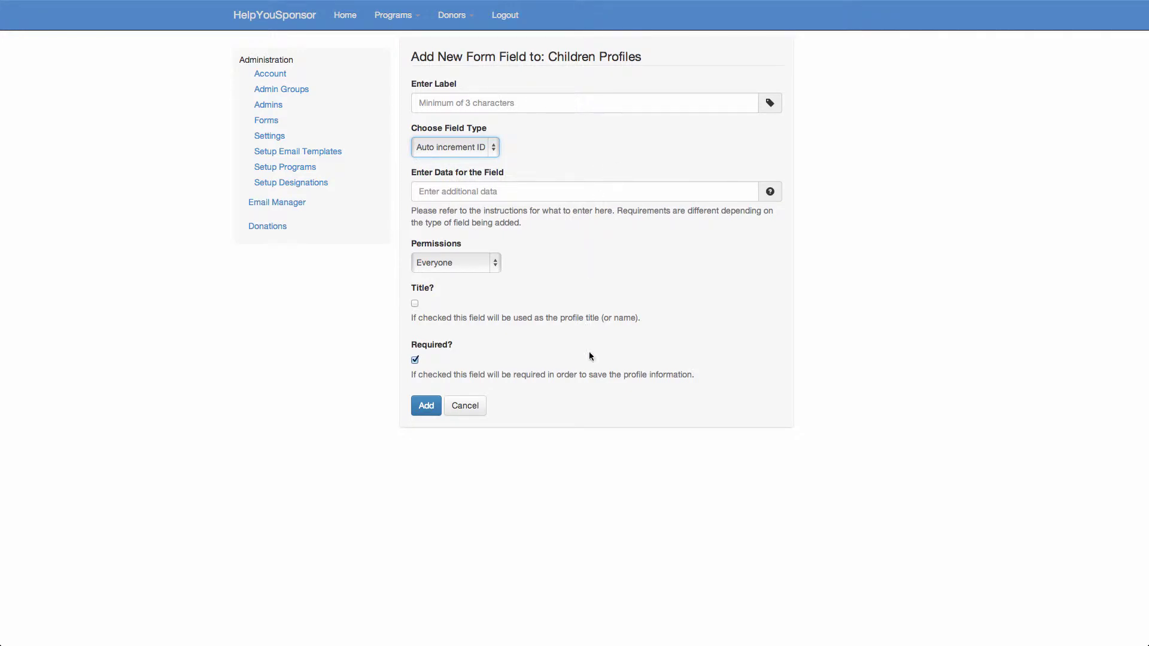
Cancel the new field, then review the Id Number field settings and close them unchanged
left_click(466, 412)
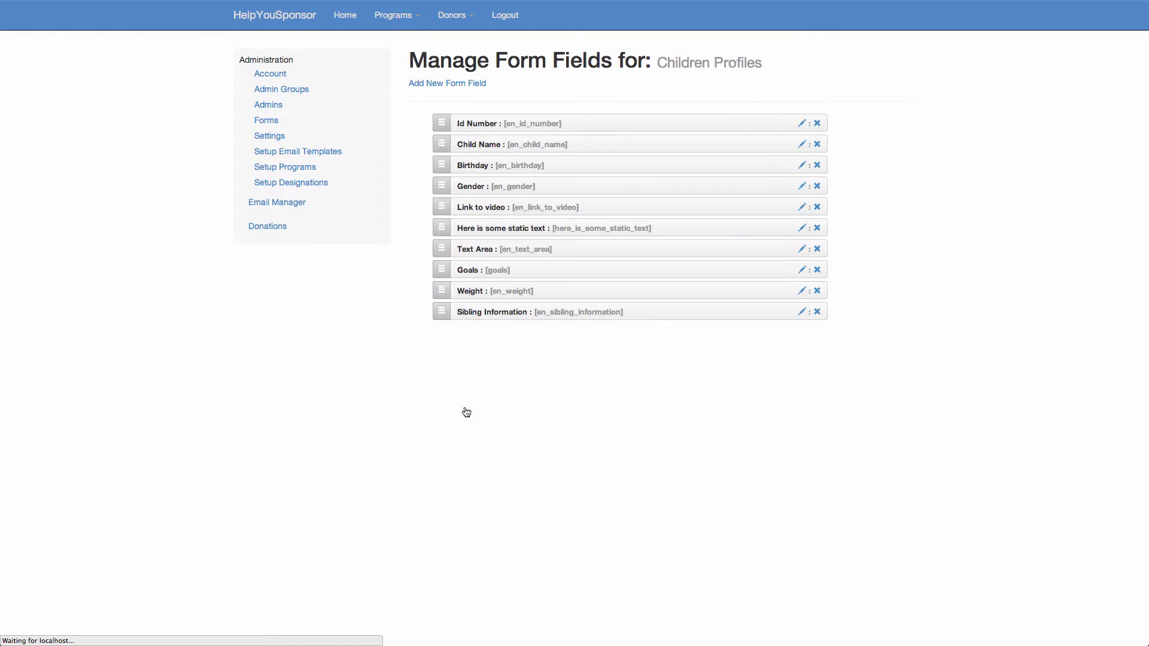
left_click(802, 122)
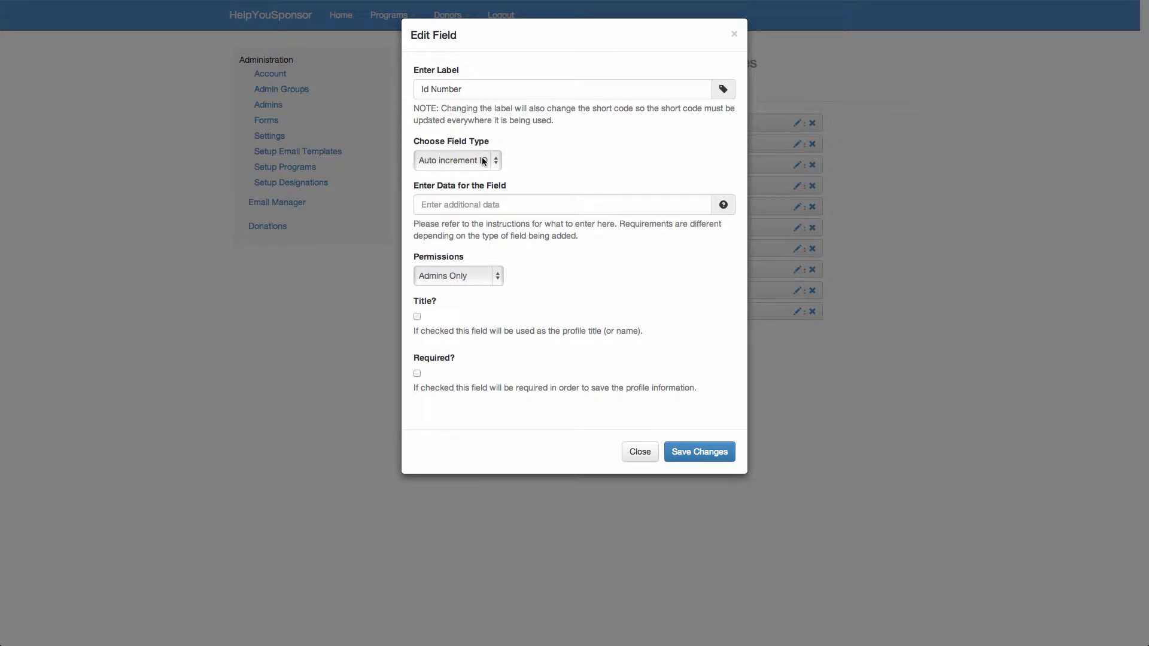
left_click(639, 453)
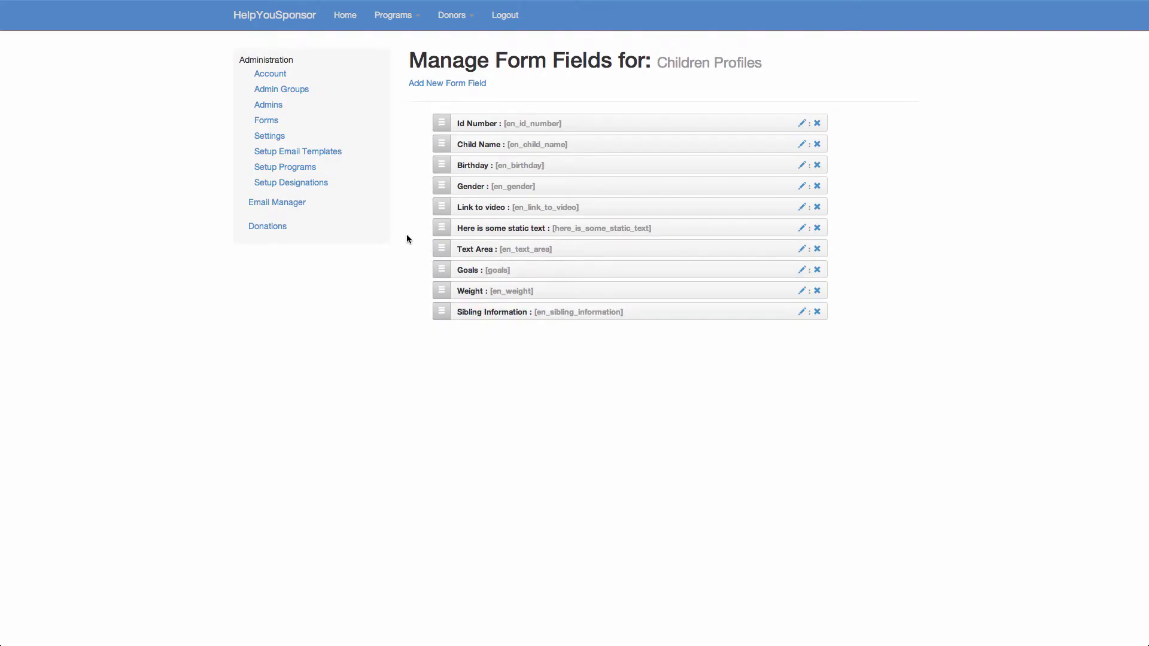
left_click(304, 171)
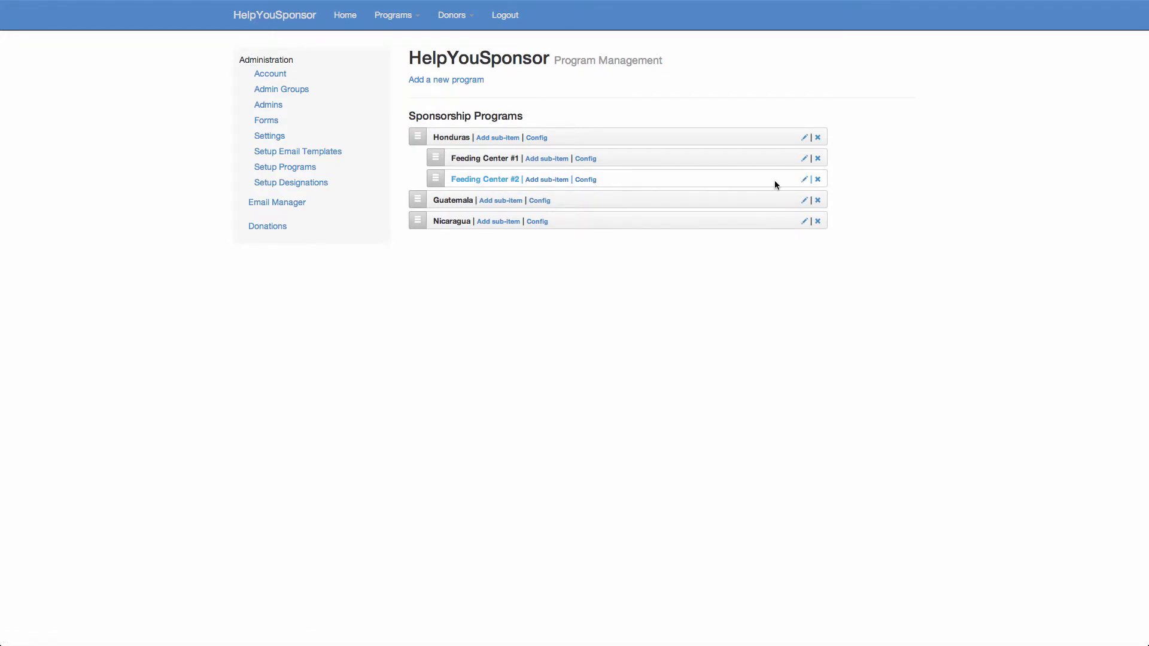
left_click(804, 180)
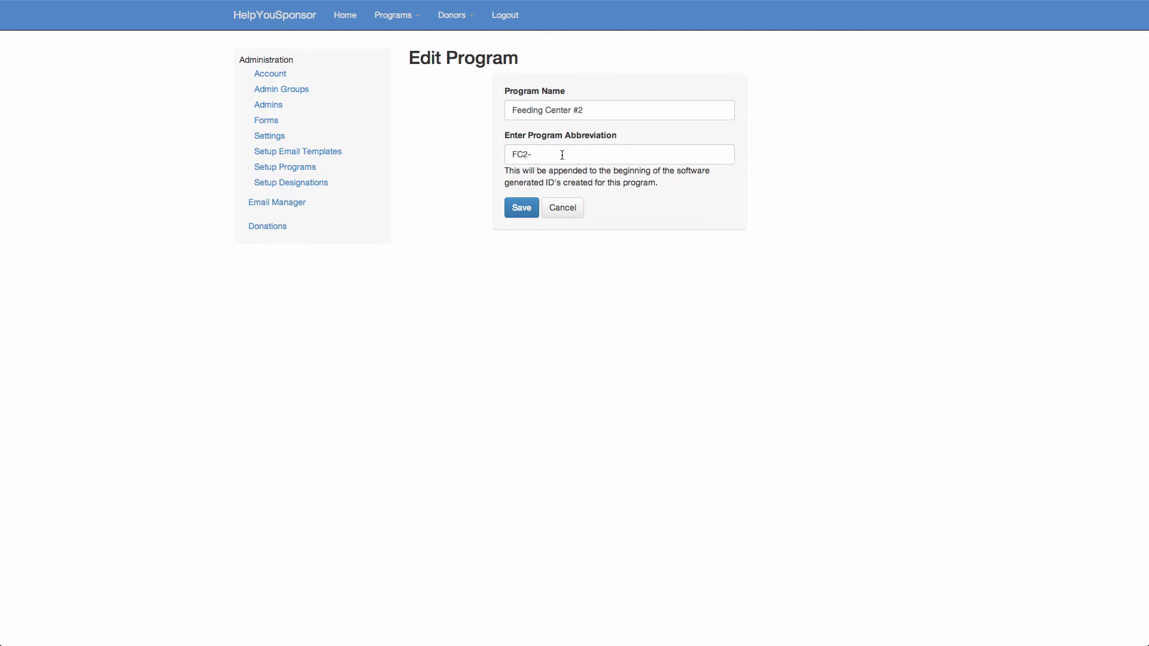
left_click(570, 209)
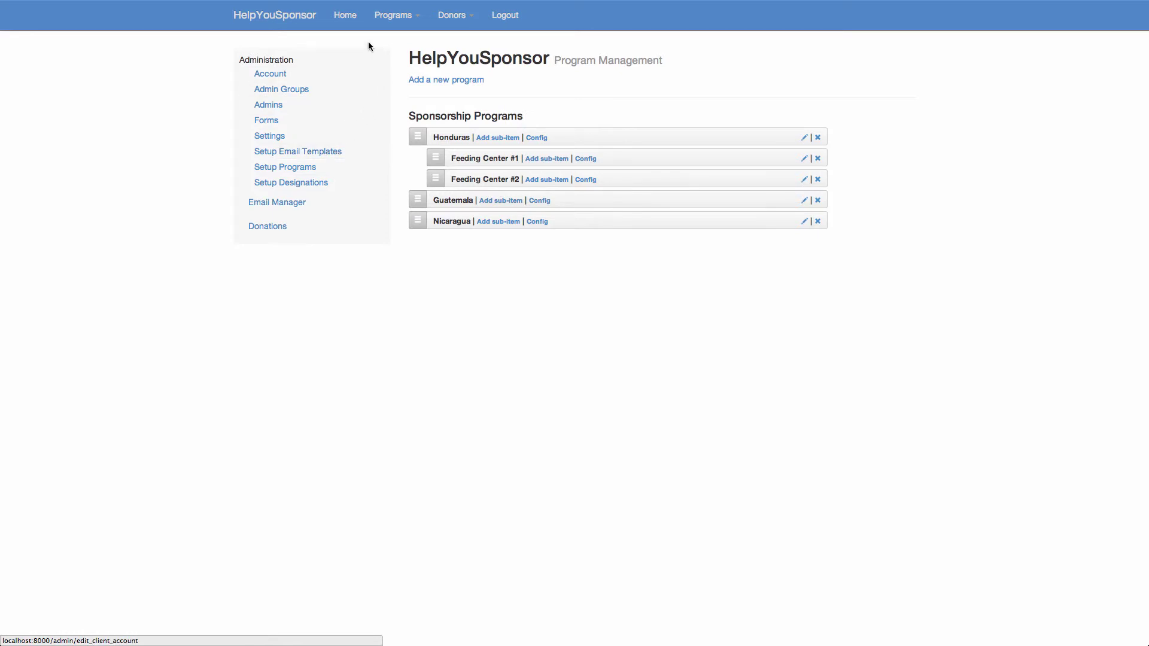
Start adding a child to Honduras > Feeding Center #2, Id Number pre-filled as FC2-1
left_click(388, 16)
mouse_move(398, 41)
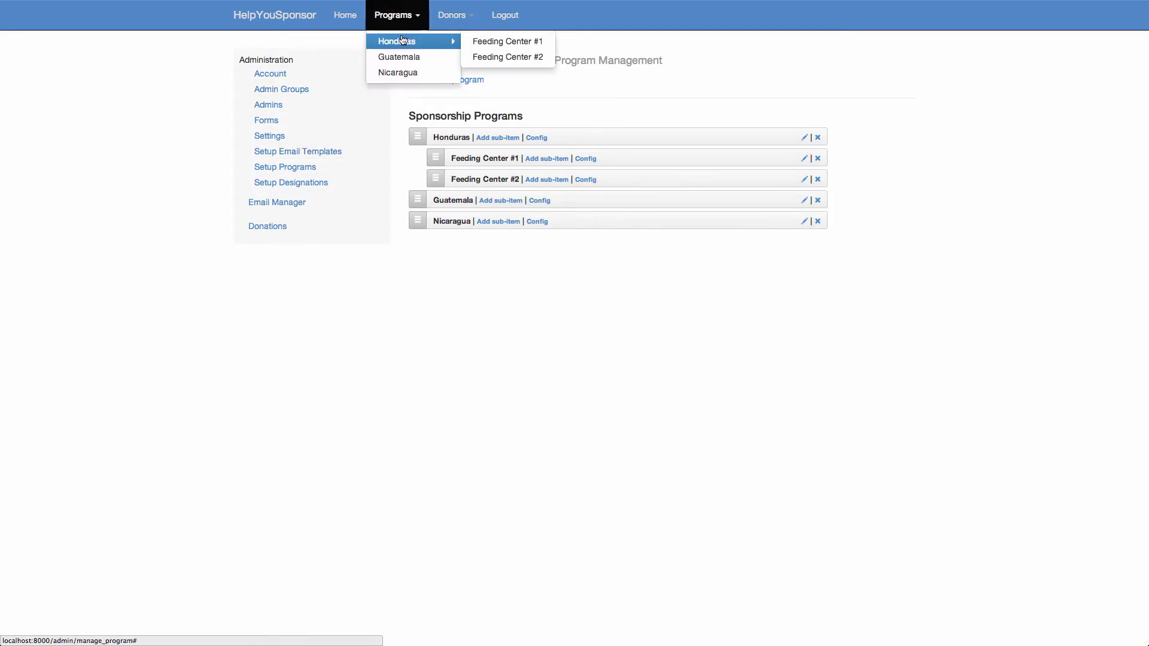
left_click(508, 57)
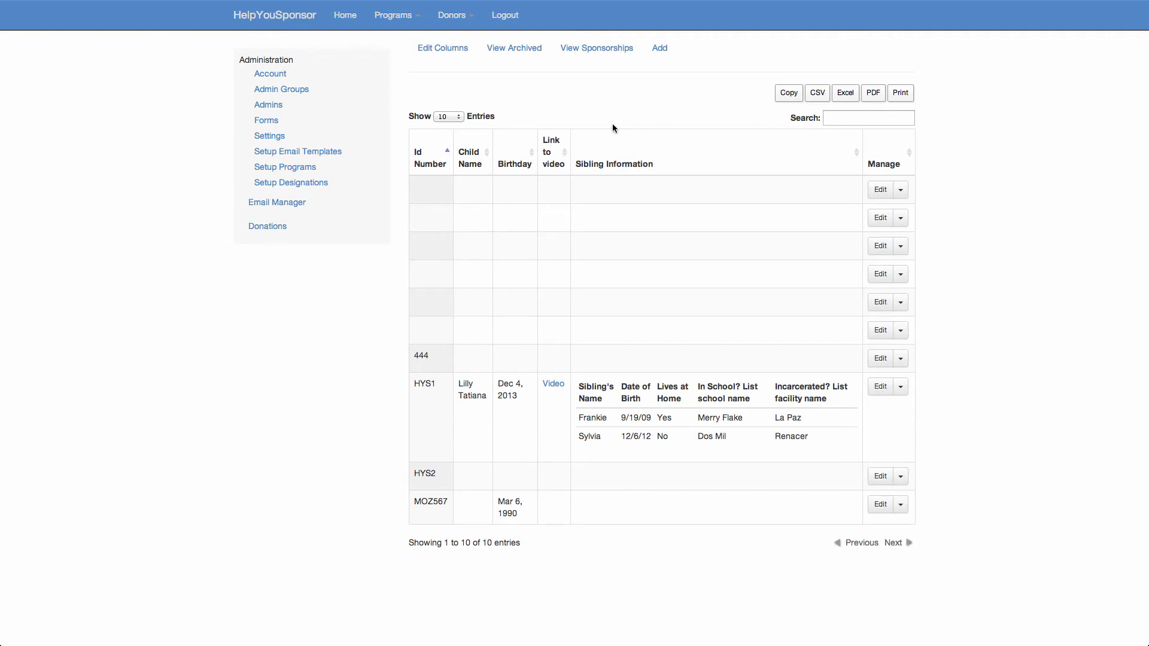
left_click(659, 49)
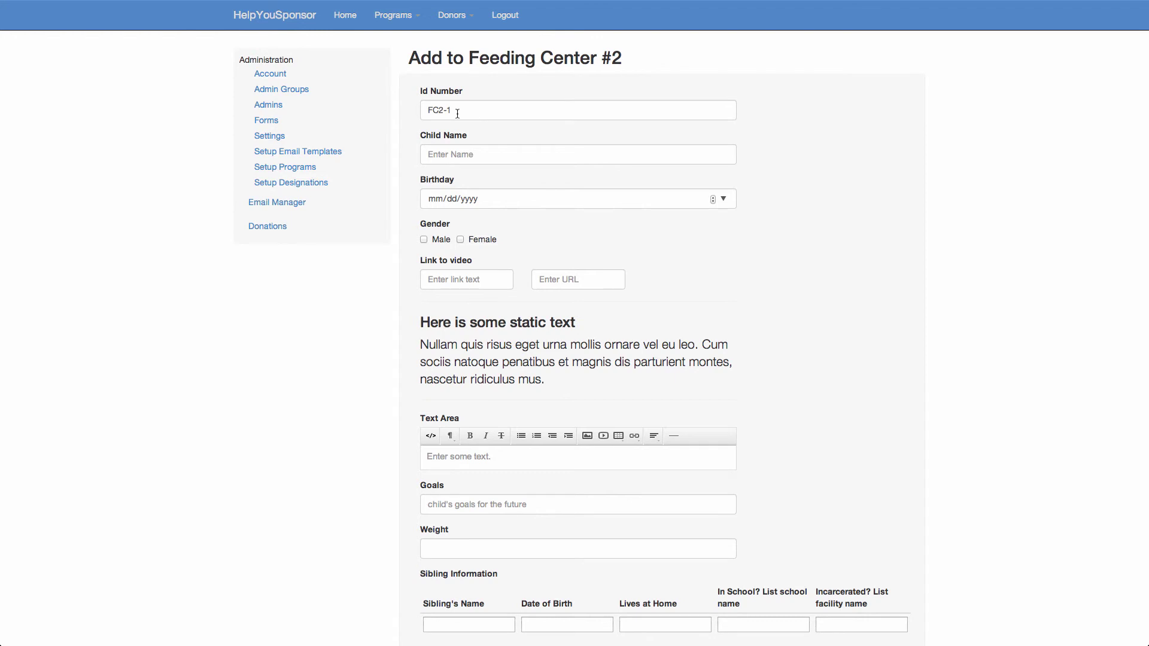
left_click(481, 151)
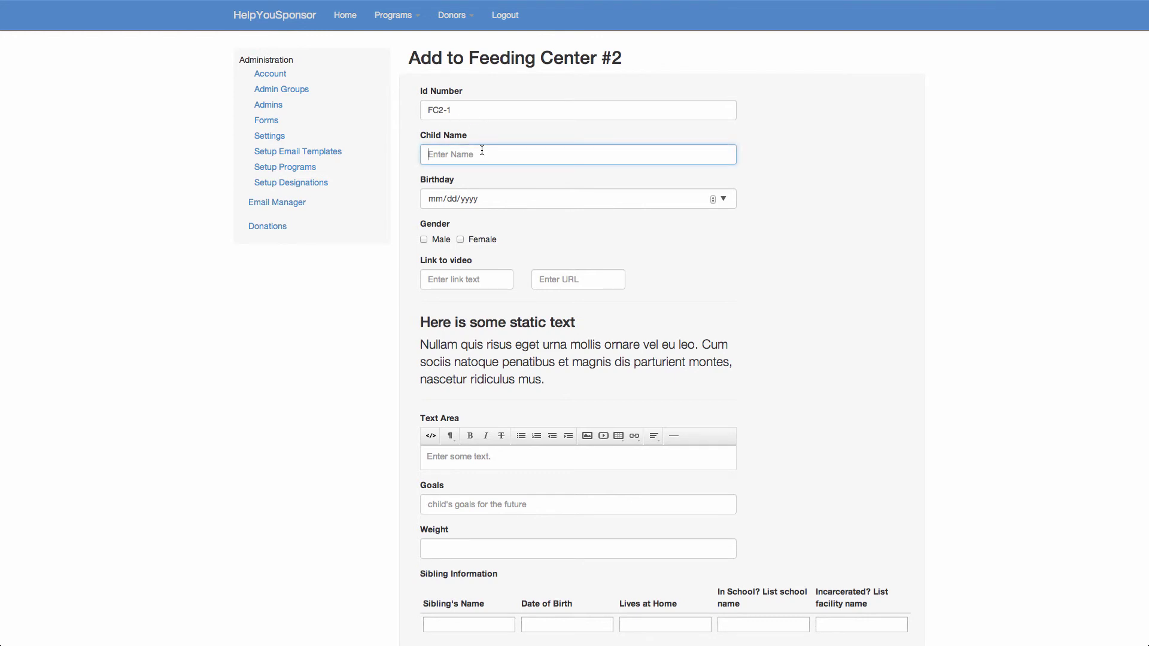
type("Charly")
key("Tab")
left_click(478, 269)
scroll(382, 350, "down", 5)
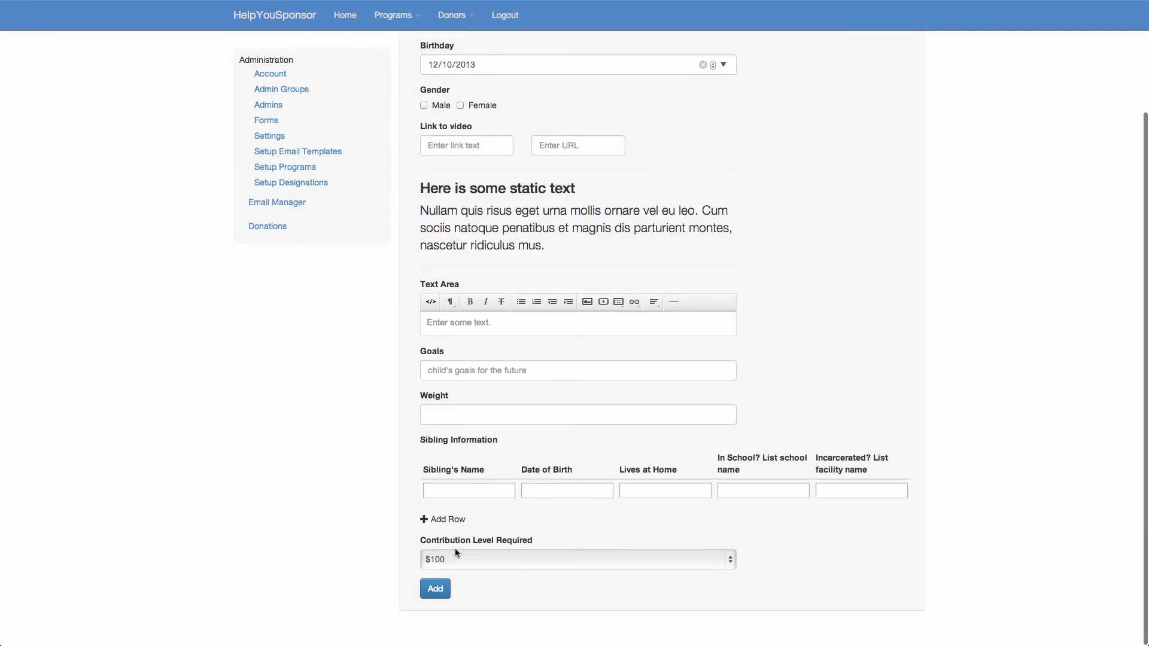
left_click(434, 589)
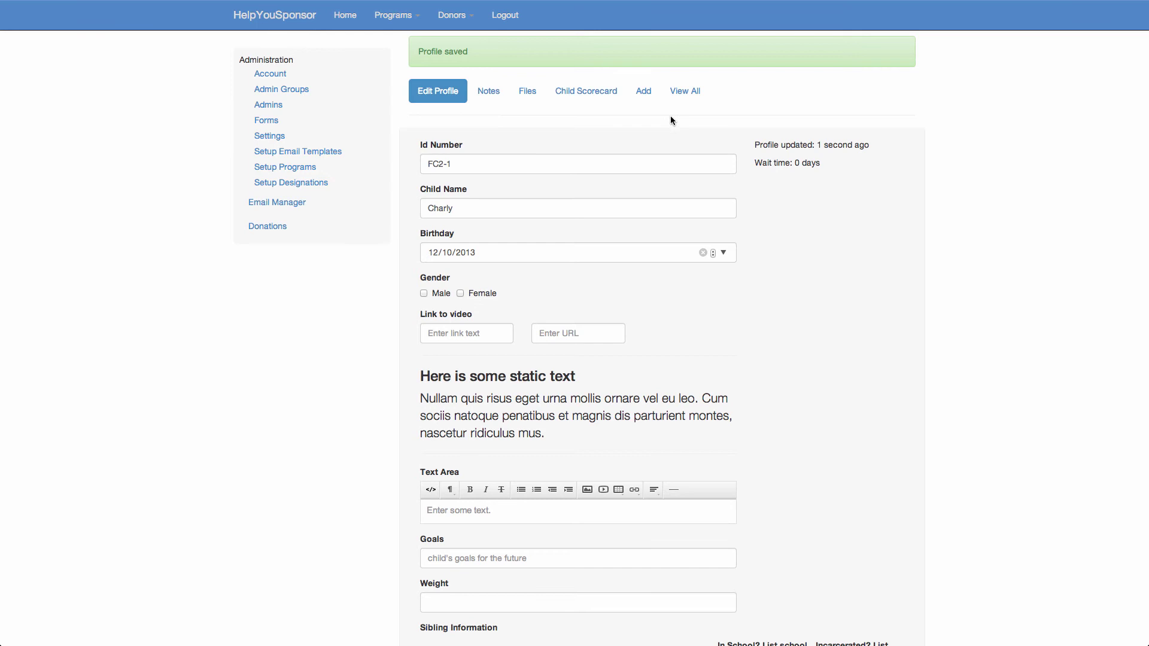
View all children showing FC2-1 Charly, then start another child with Id Number FC2-2
left_click(684, 91)
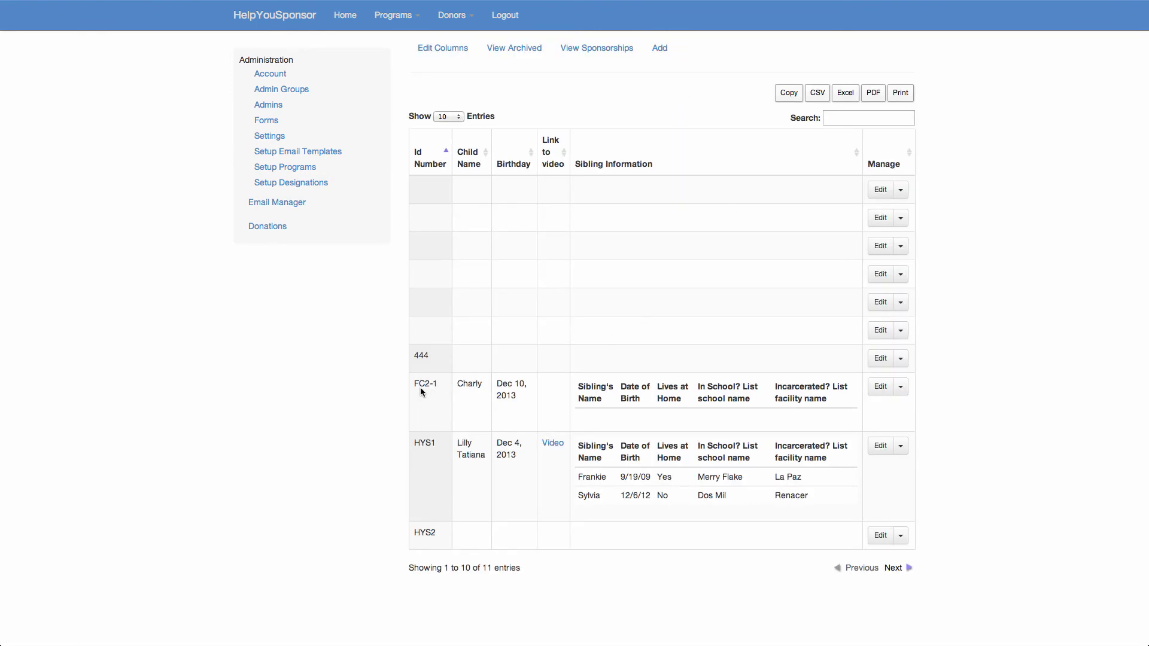
left_click(658, 49)
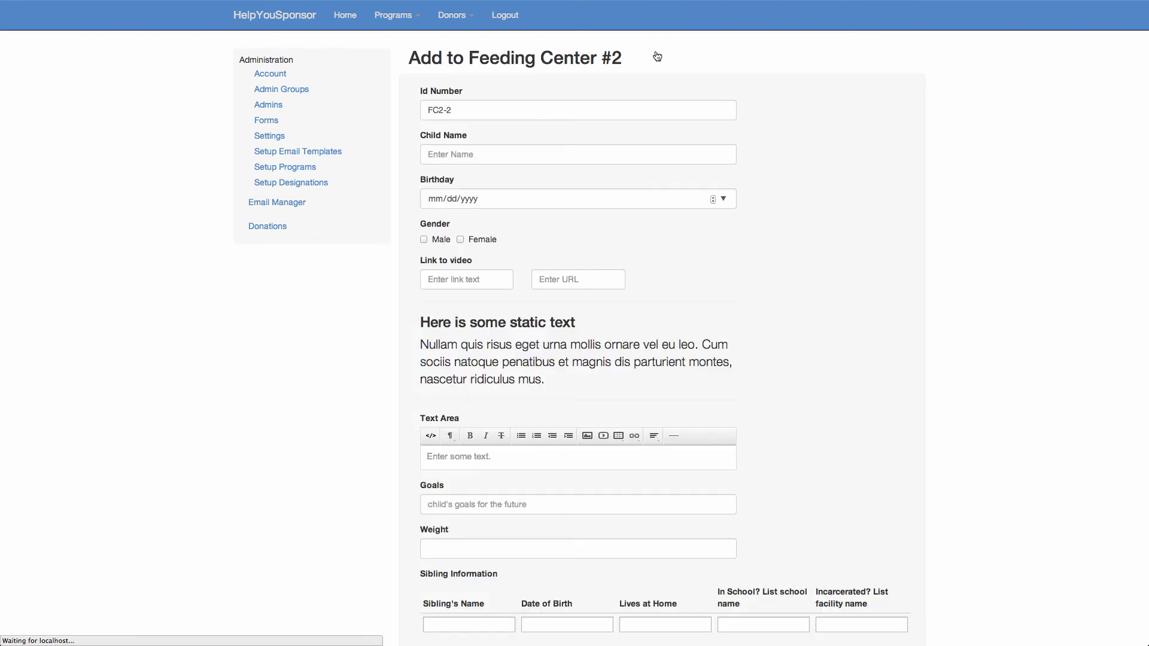